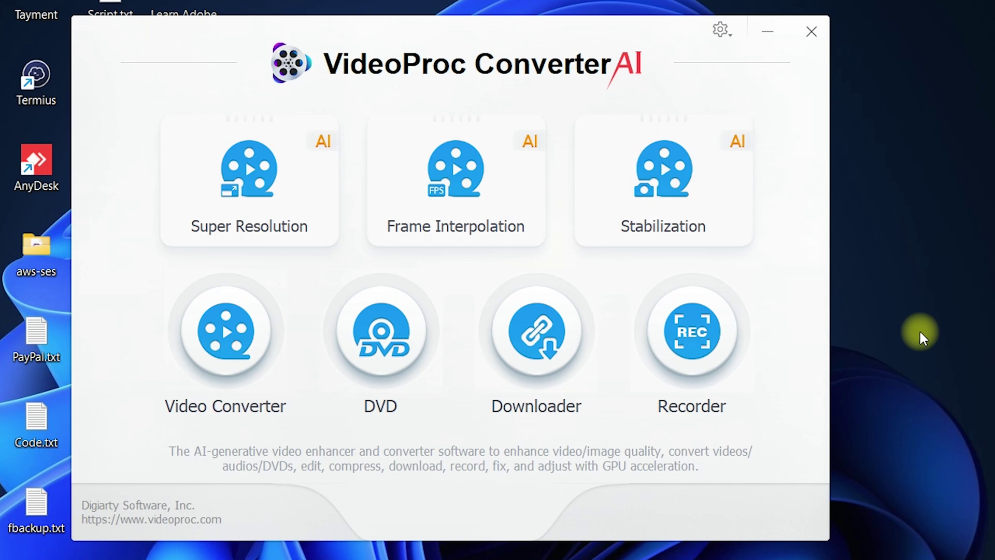
Step: Load the low-res parrot clip from Downloads into Super Resolution, previewing 426*240 against 852*480
left_click(232, 176)
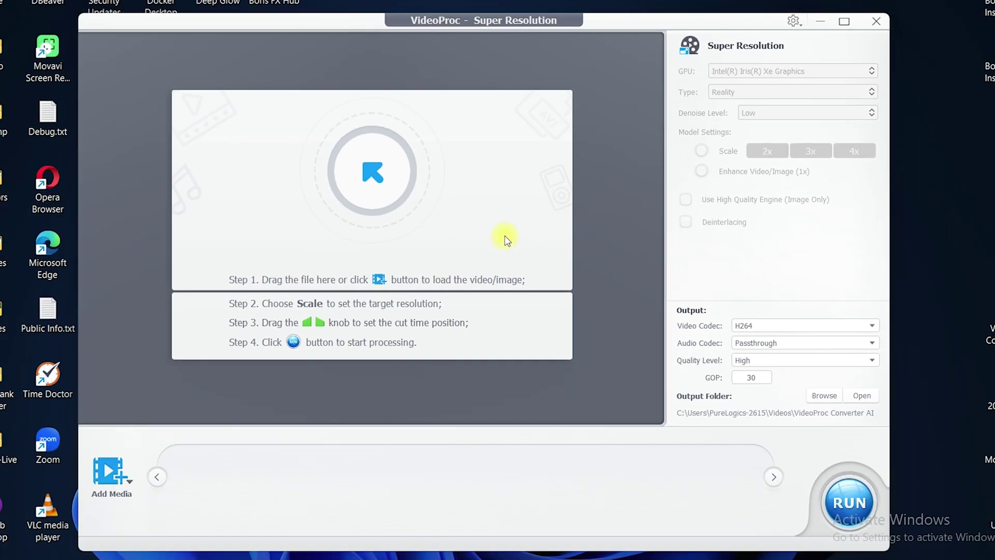
left_click(377, 178)
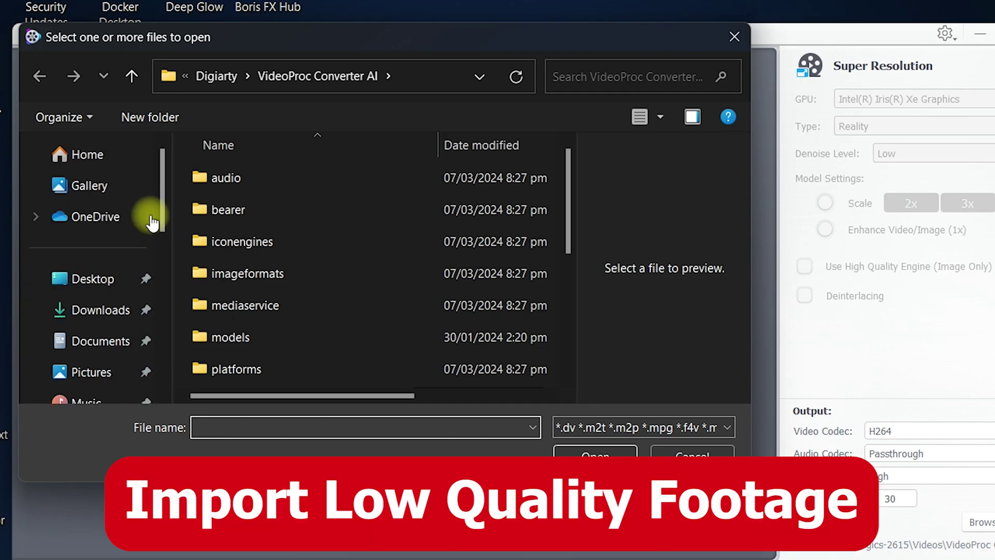
left_click(96, 326)
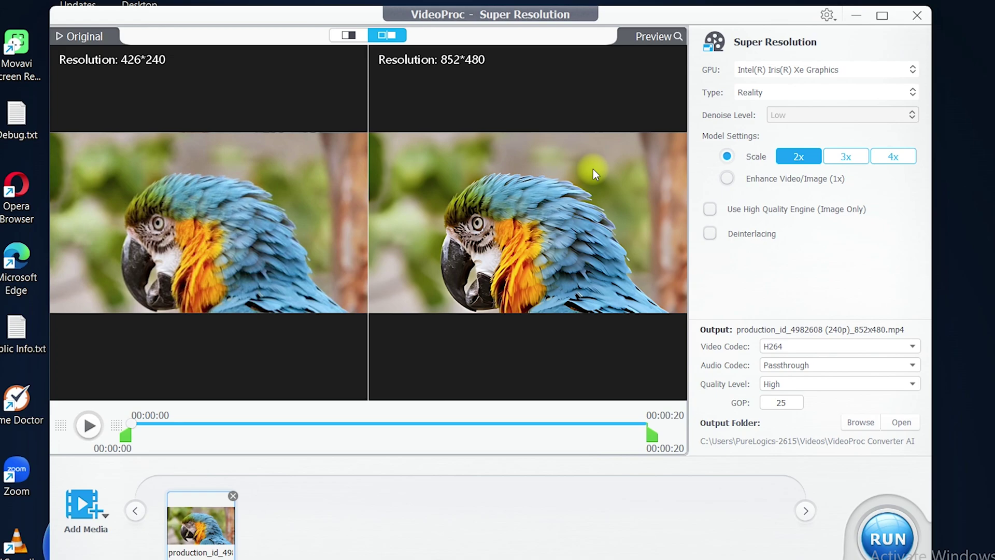
Step: Upscale the clip 4x to 1704*960 with Reality type on the Intel Iris Xe GPU
left_click(759, 72)
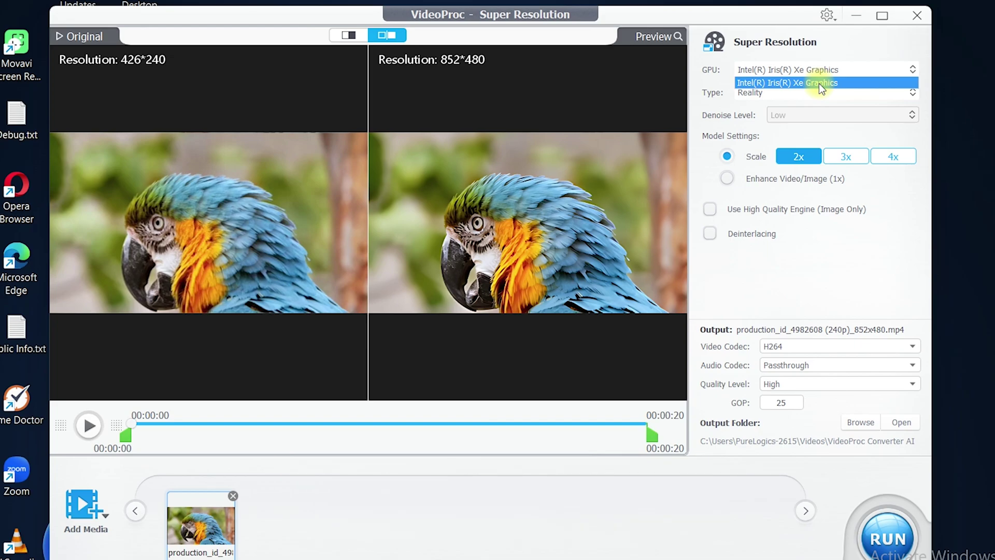
left_click(819, 83)
left_click(754, 92)
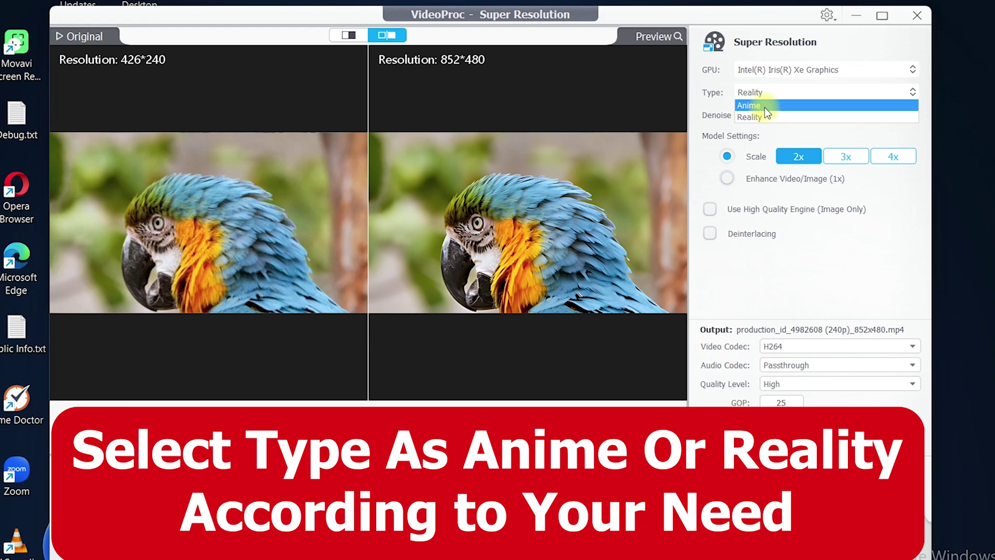
left_click(766, 118)
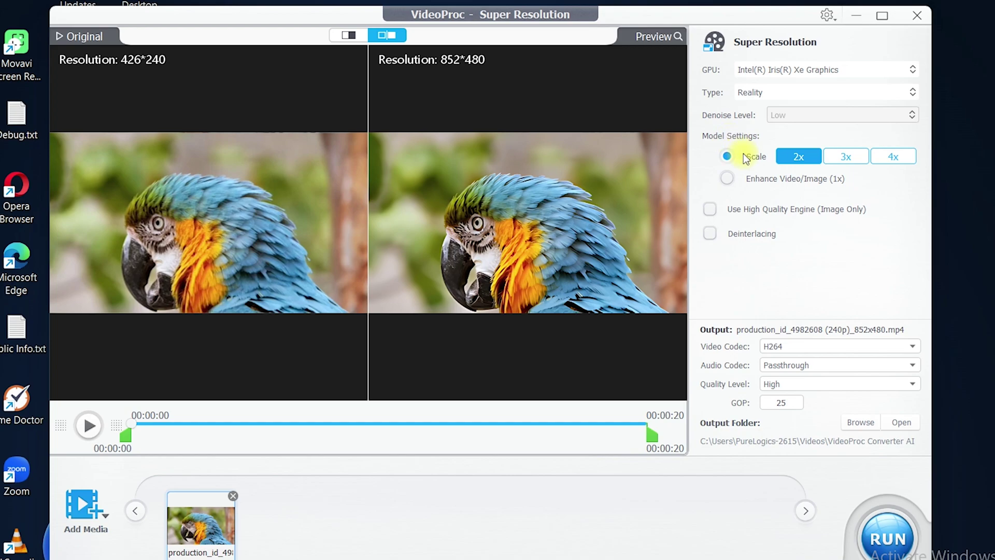
left_click(891, 156)
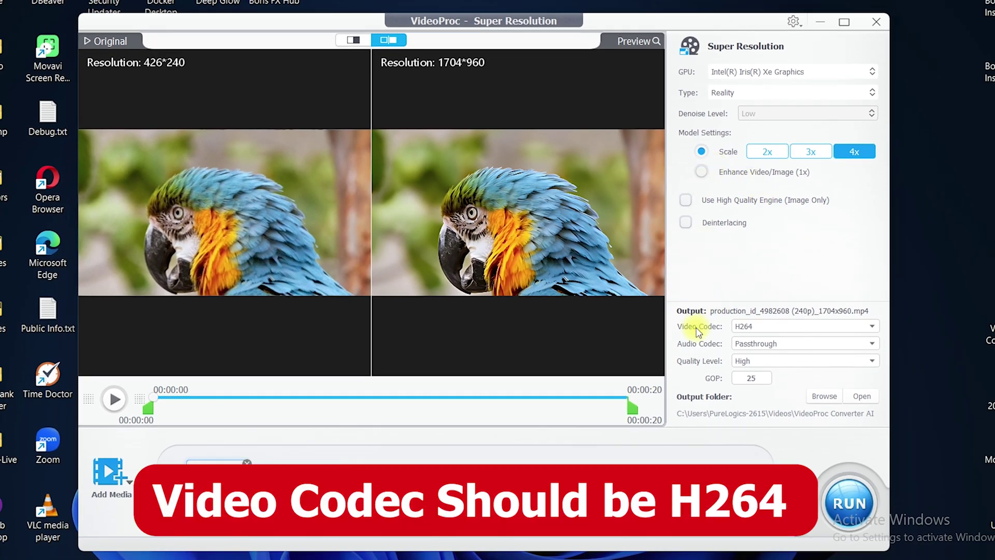
Step: Keep H264 video and Passthrough audio codecs, and raise the quality level from High to Highest
left_click(761, 327)
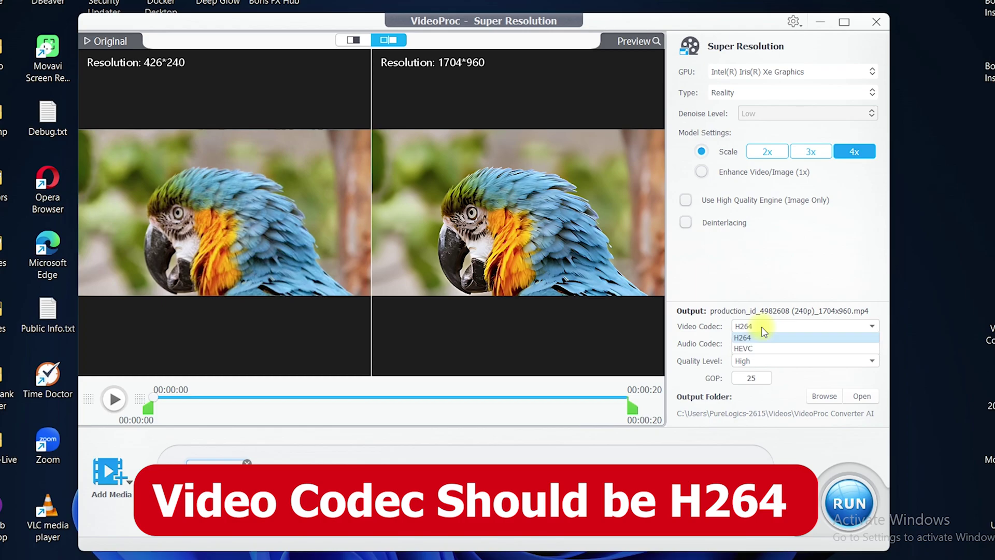
left_click(762, 338)
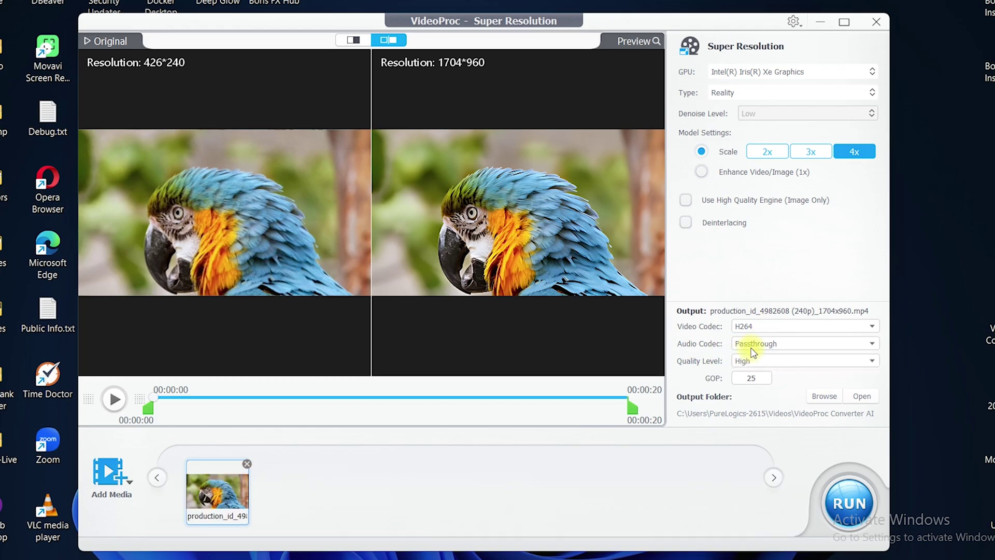
left_click(751, 346)
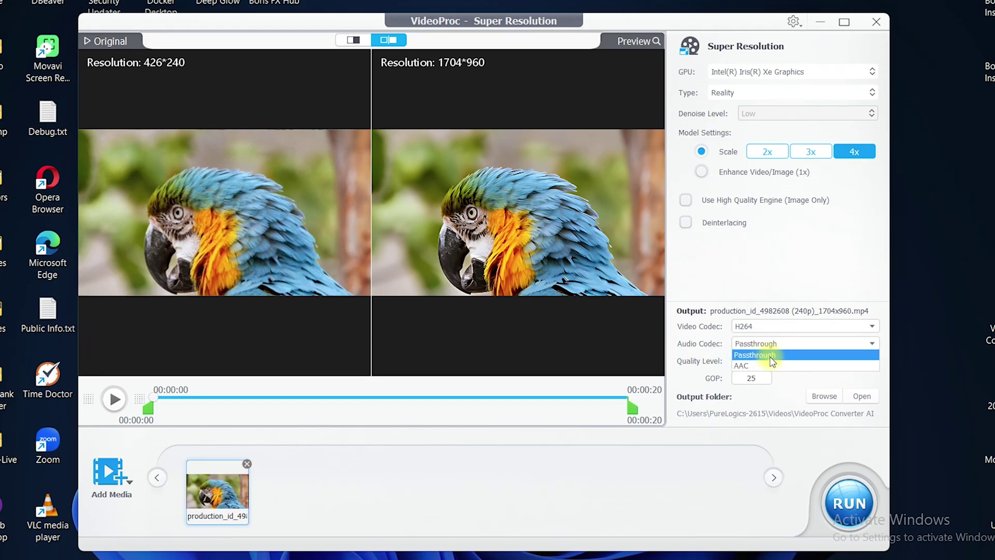
left_click(771, 357)
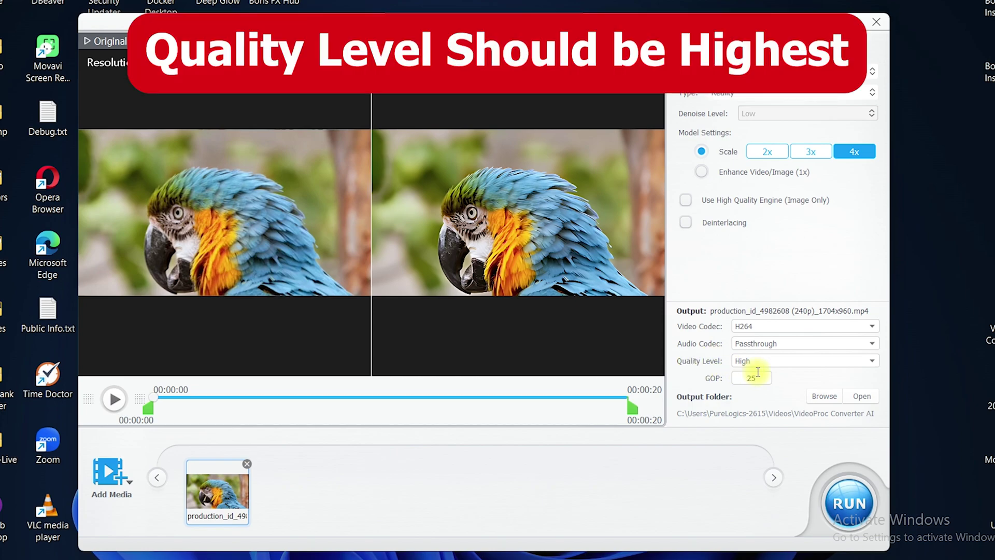
left_click(755, 362)
left_click(768, 406)
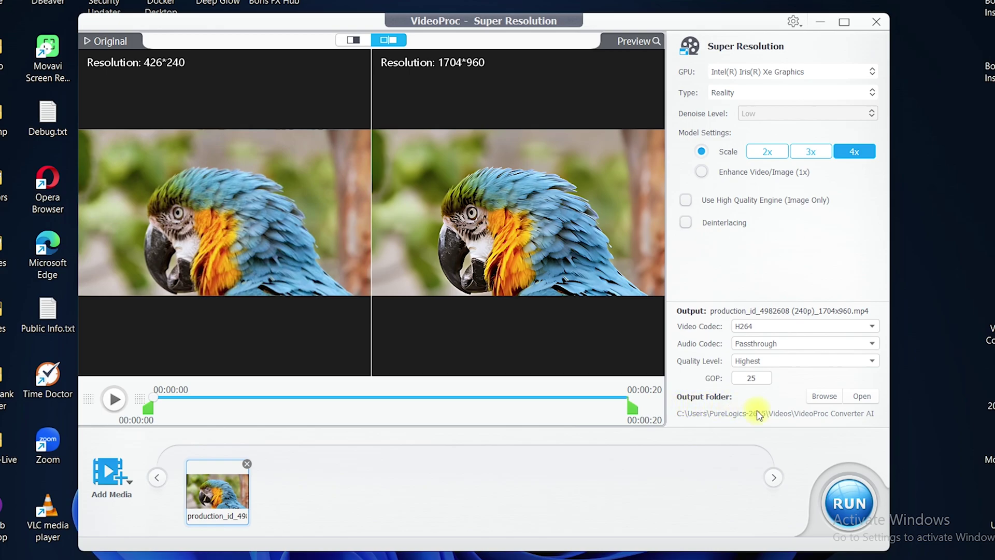
left_click(817, 403)
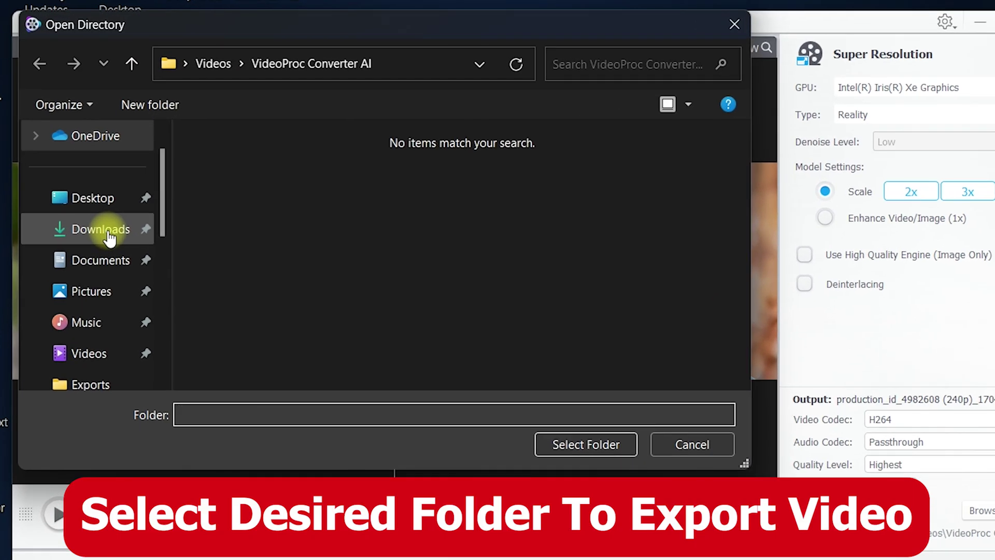
Step: Set the Desktop as the output folder and export the 4x-upscaled parrot clip
left_click(91, 210)
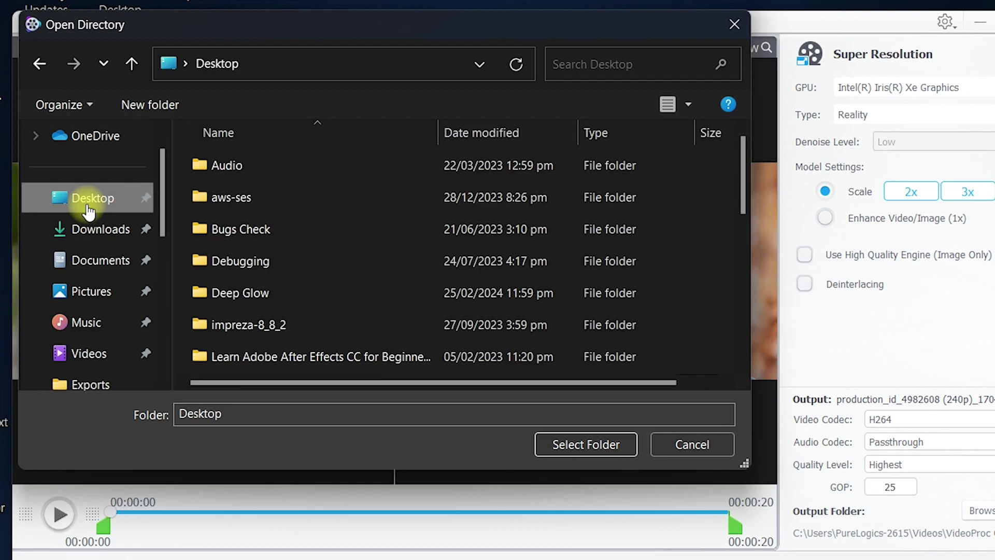
left_click(596, 446)
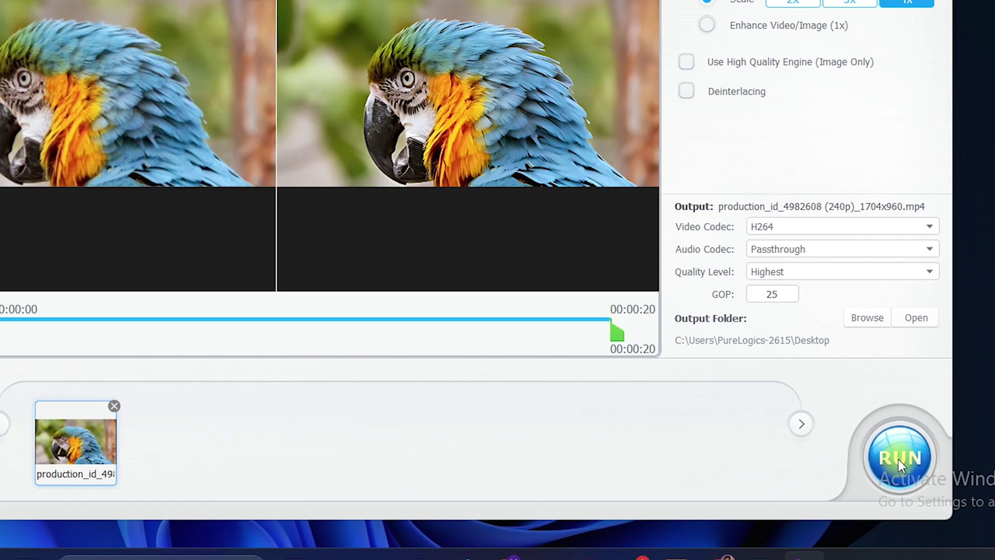
left_click(900, 458)
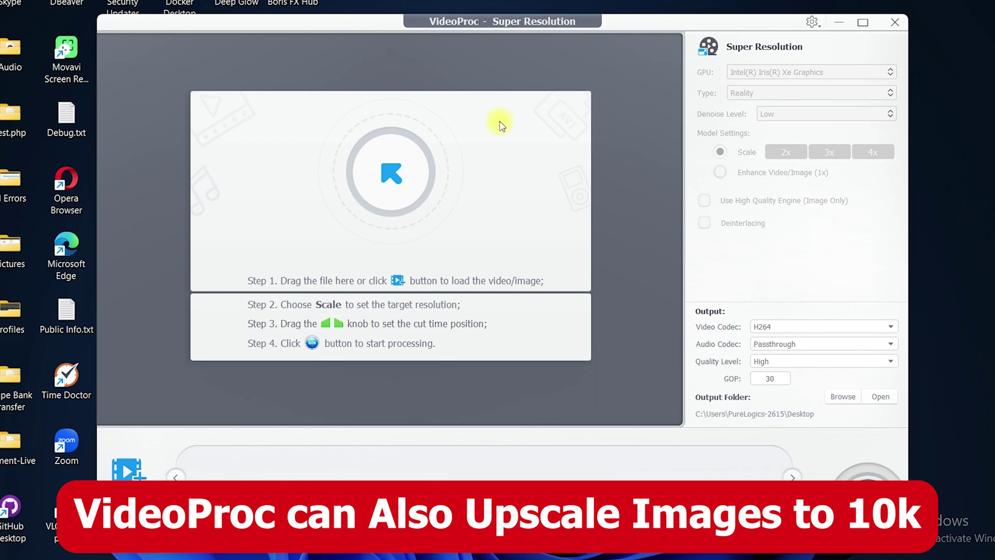
Step: Load the parrot image pexels-ilo-frey-2317904 (1) from Downloads, previewing 1280*853 against 2560*1706
left_click(392, 182)
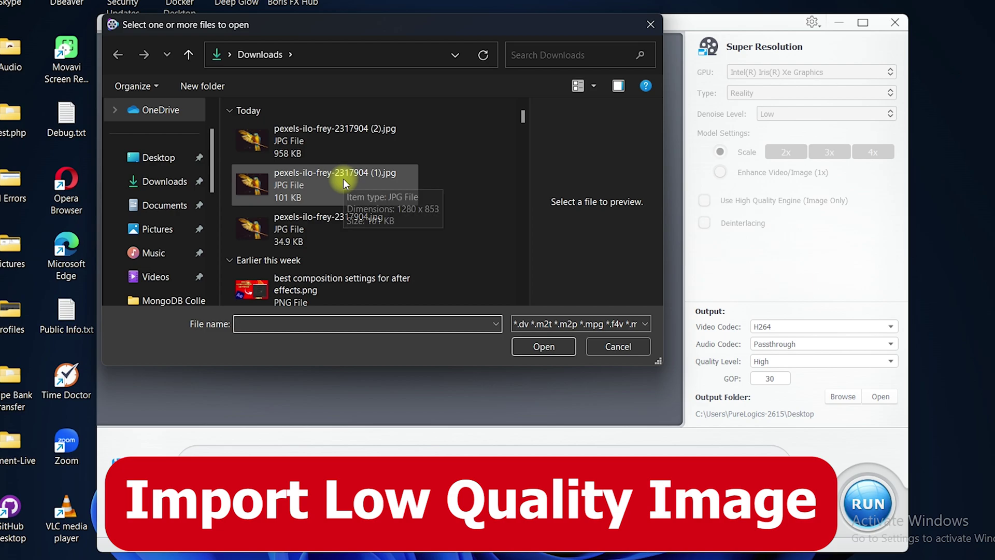
double_click(343, 178)
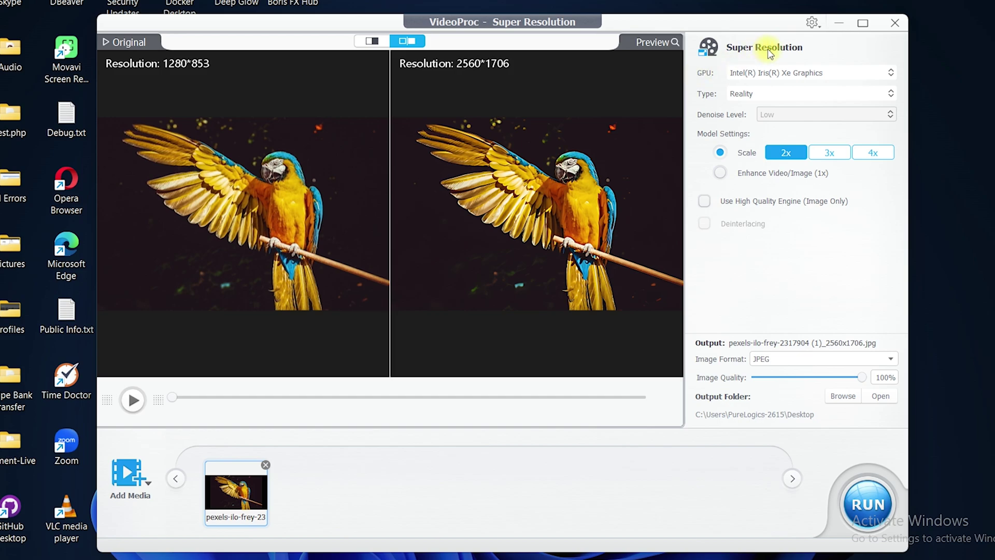
Step: Upscale the image 4x to 5120*3412 with Reality type on the Intel Iris Xe GPU
left_click(770, 75)
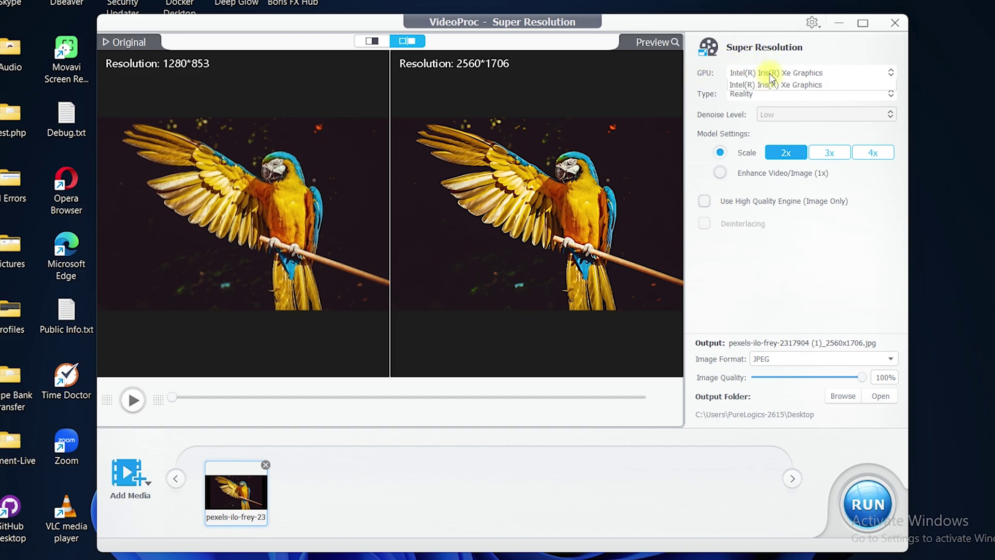
left_click(787, 88)
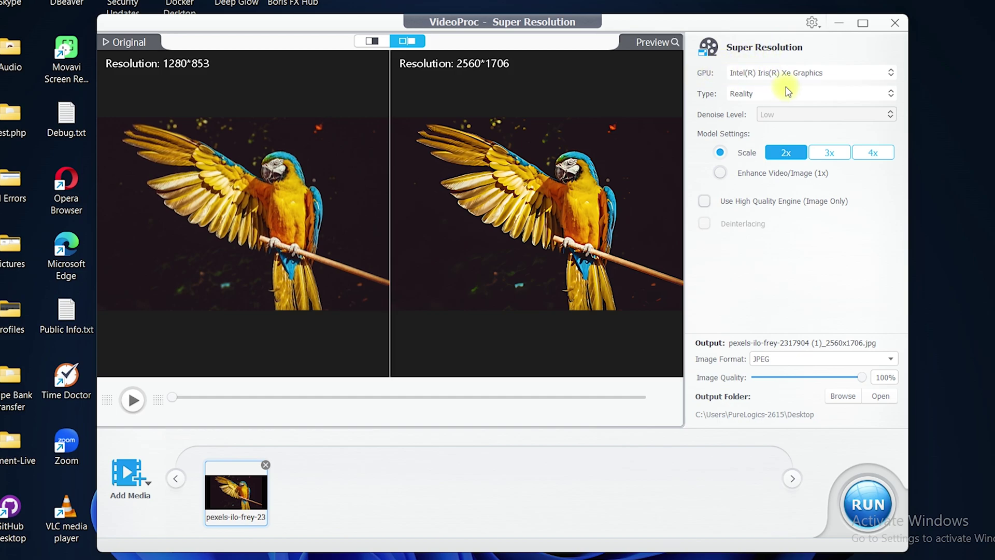
left_click(756, 93)
left_click(760, 111)
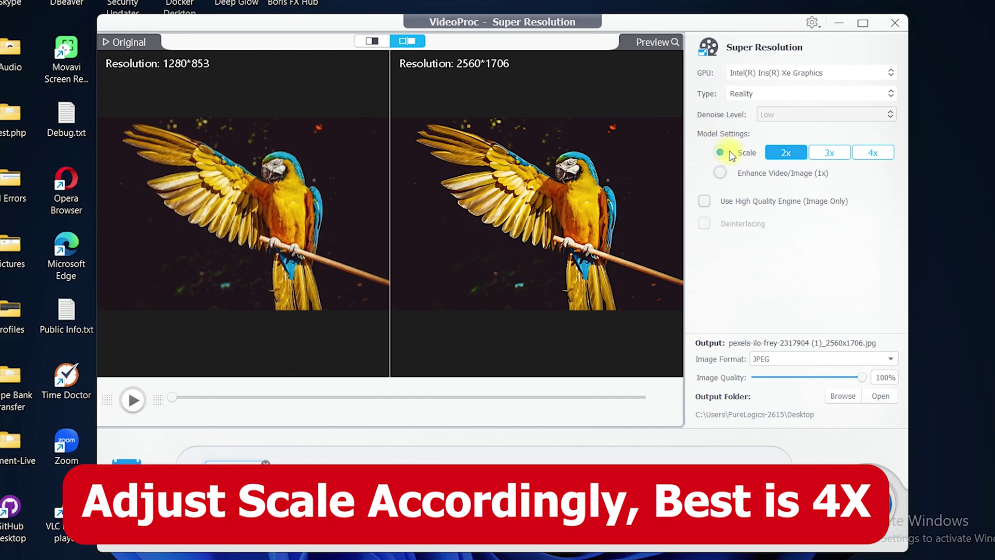
left_click(863, 157)
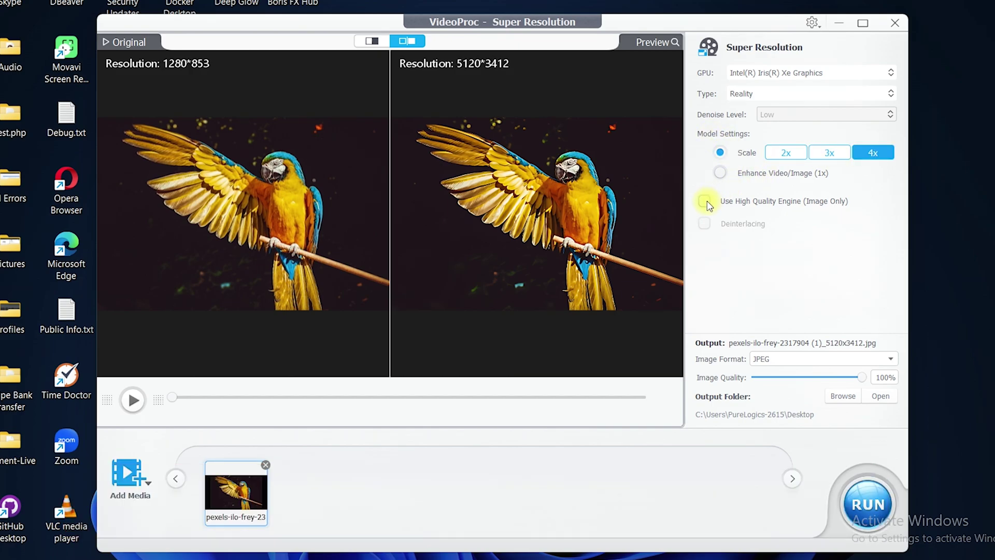
Step: Turn on the High Quality Engine and set the output image format to PNG
left_click(706, 202)
left_click(784, 359)
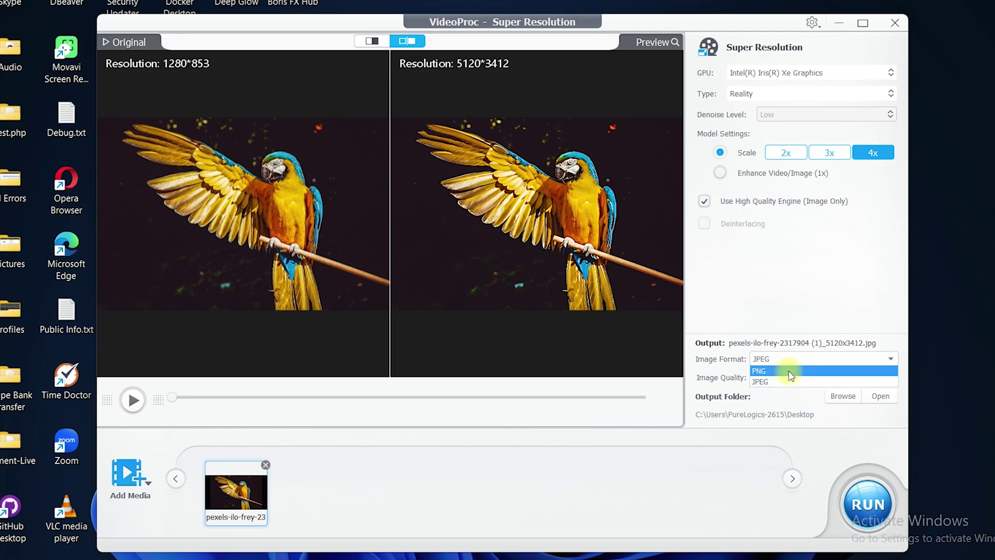
left_click(785, 371)
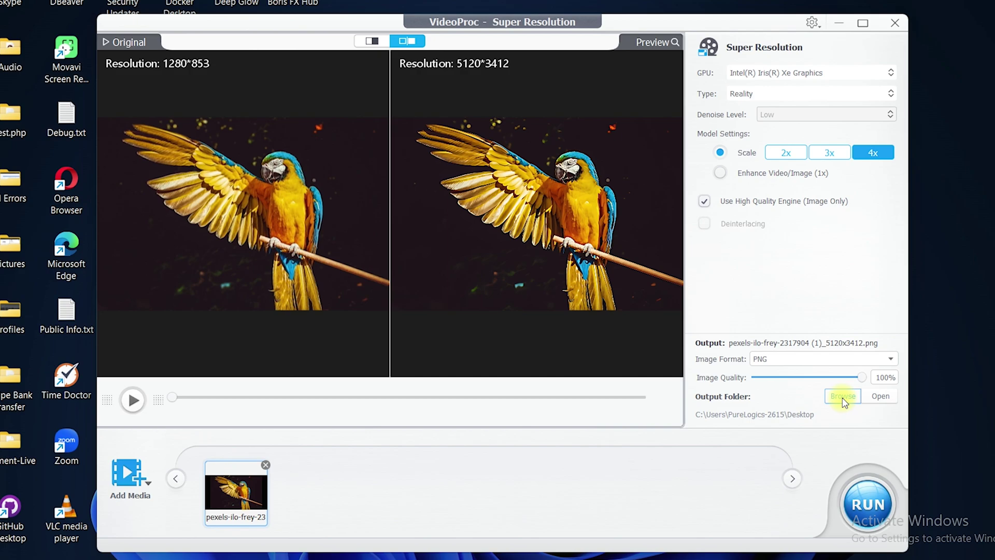
left_click(843, 397)
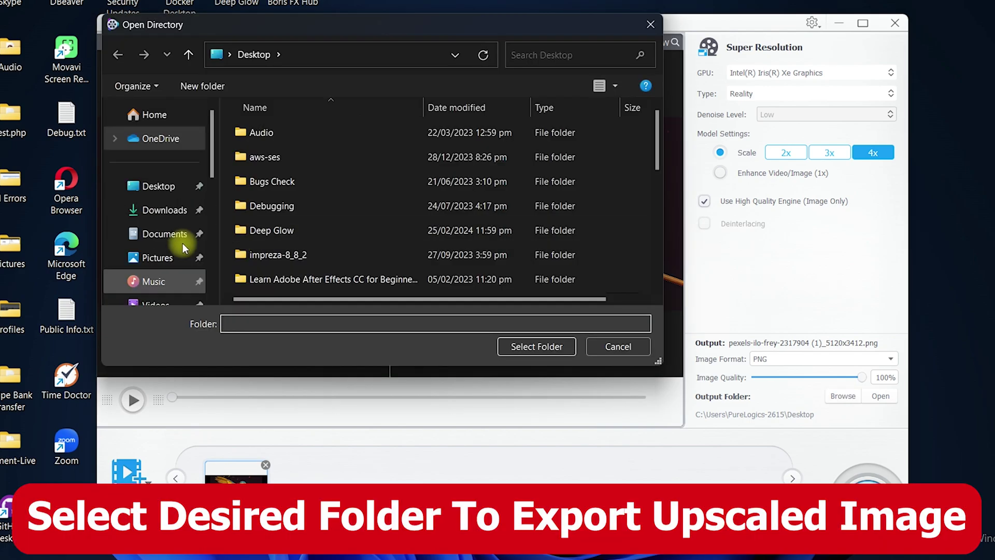
left_click(160, 186)
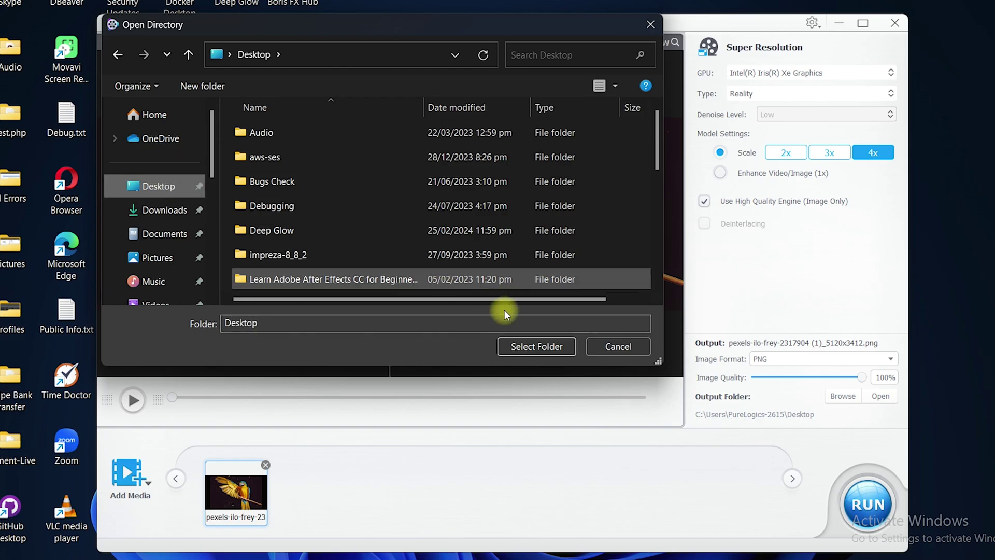
left_click(536, 346)
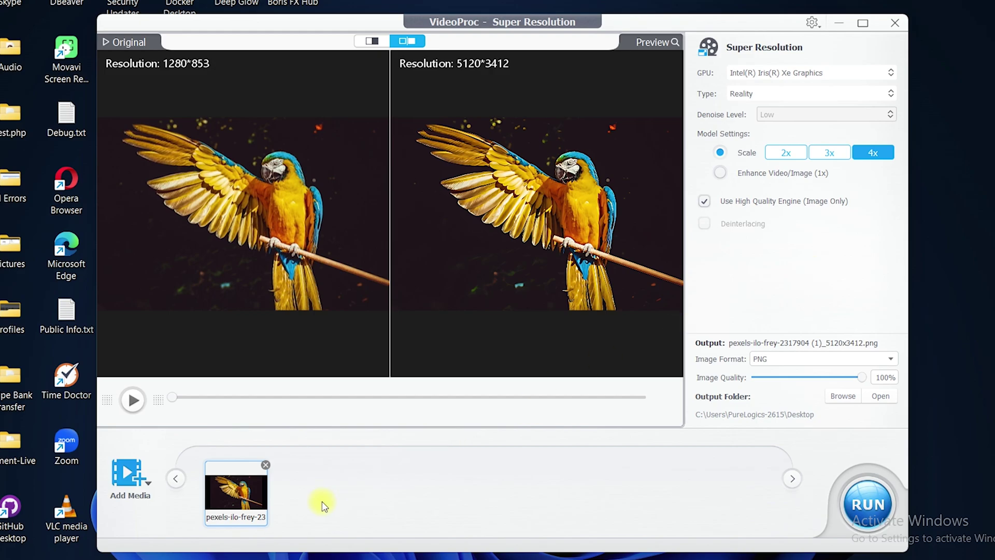
Step: Add a second parrot image to the batch and start exporting both upscaled images
left_click(135, 483)
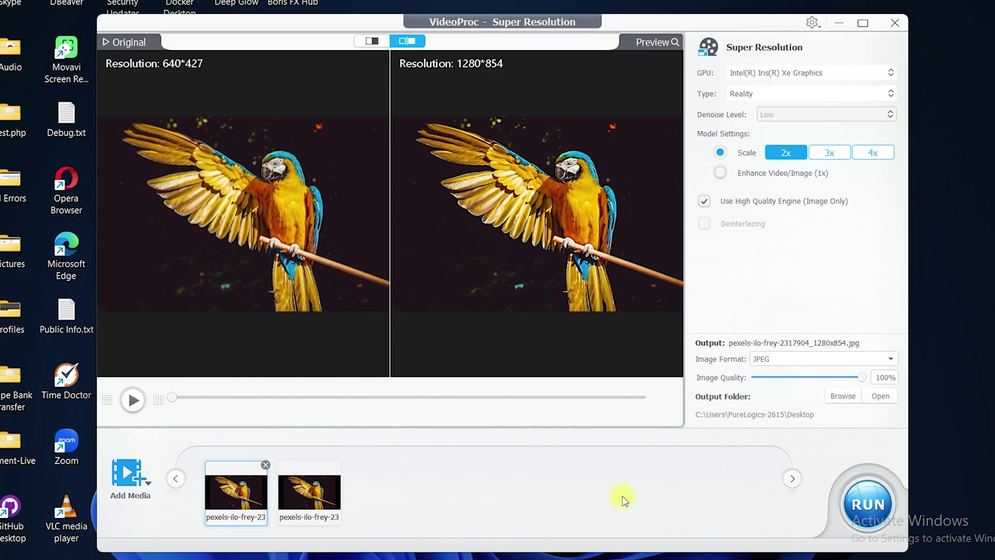
left_click(863, 495)
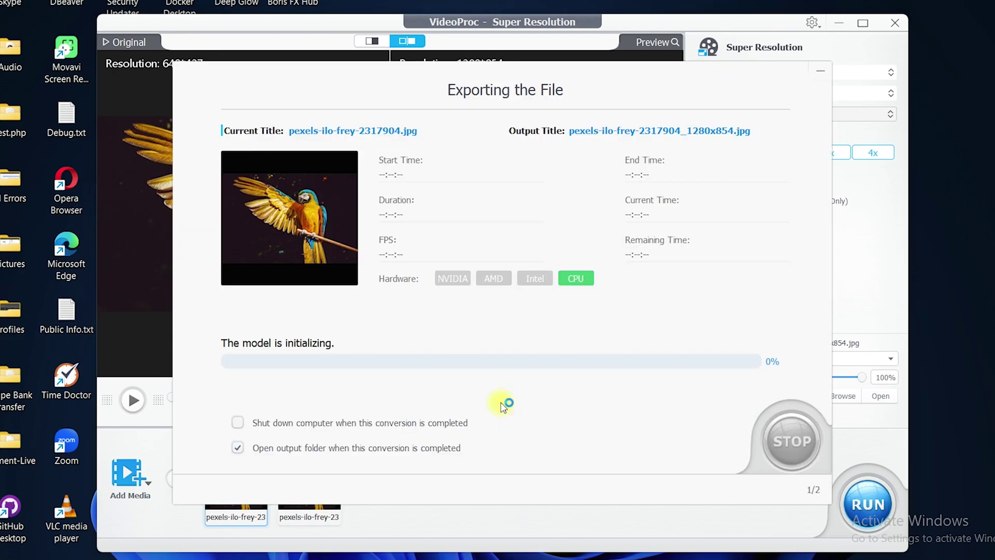